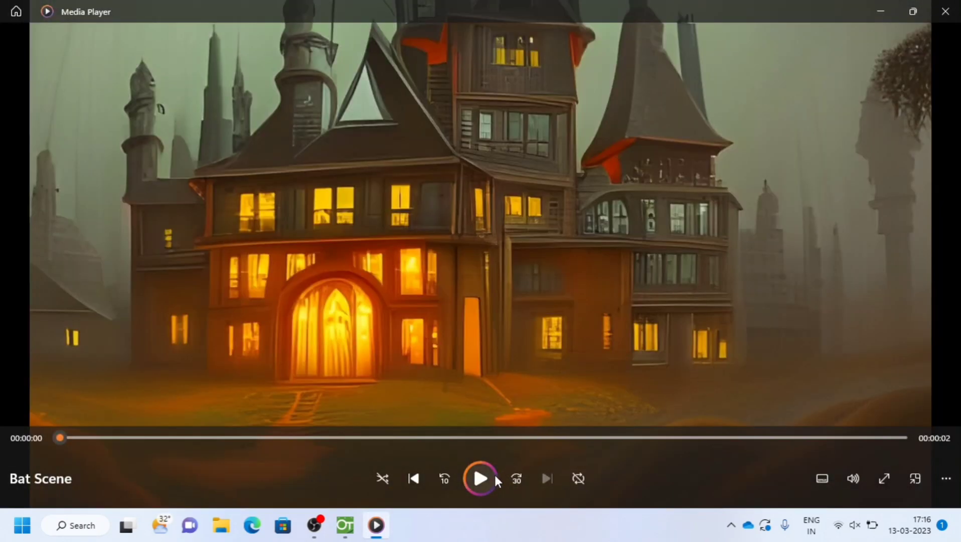
# Play the finished Bat Scene preview video in Media Player
pyautogui.click(494, 479)
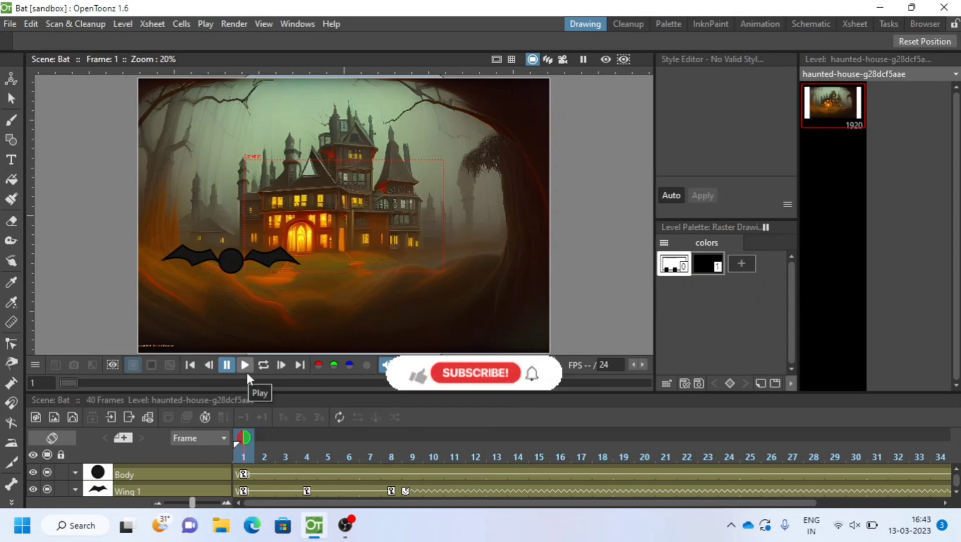
# Play the Bat scene, start a new empty scene and enlarge the timeline area
pyautogui.click(245, 365)
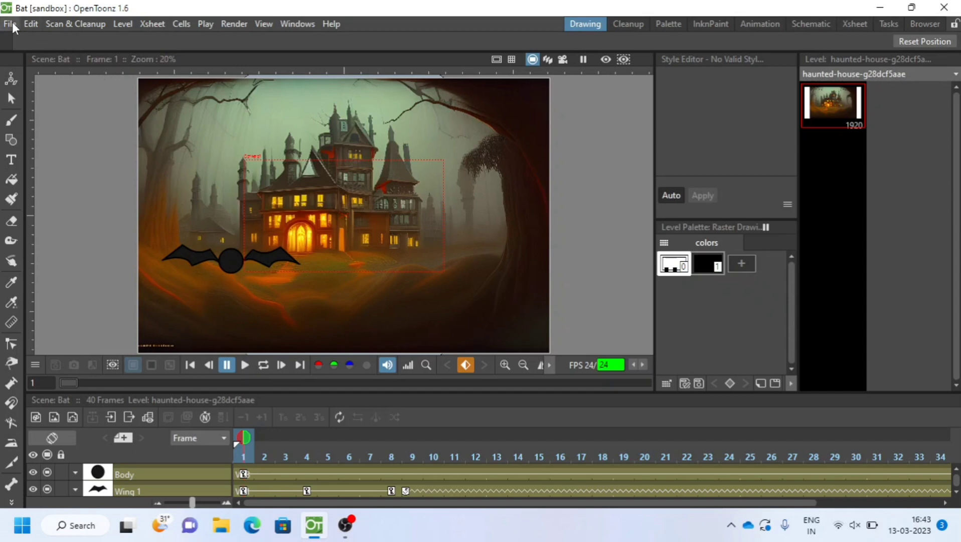
pyautogui.click(12, 23)
pyautogui.click(44, 41)
pyautogui.scroll(-1, 441, 219)
pyautogui.scroll(-1, 441, 219)
pyautogui.scroll(-1, 441, 219)
pyautogui.scroll(-1, 440, 219)
pyautogui.scroll(-1, 441, 220)
pyautogui.scroll(1, 441, 219)
pyautogui.scroll(1, 441, 219)
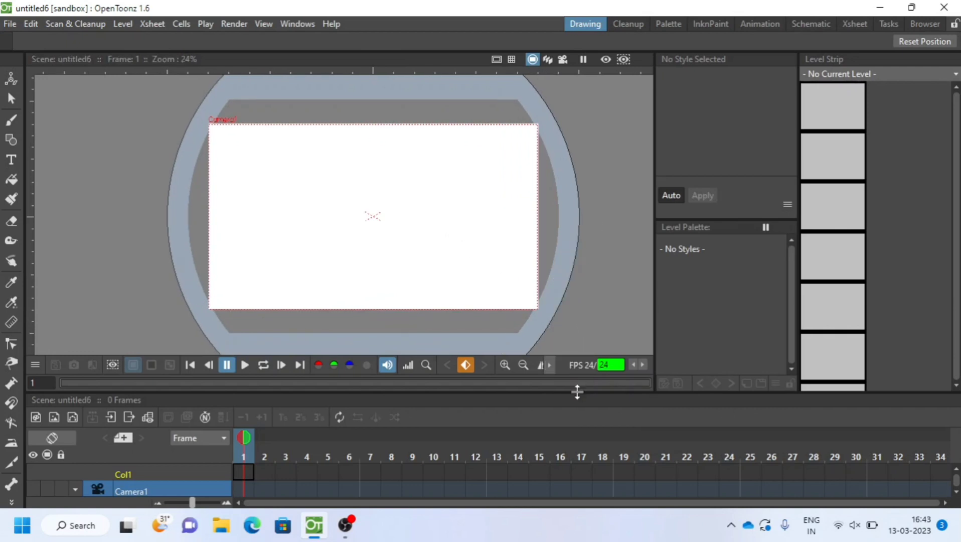
pyautogui.moveTo(577, 392)
pyautogui.mouseDown()
pyautogui.moveTo(585, 311)
pyautogui.moveTo(587, 404)
pyautogui.moveTo(587, 324)
pyautogui.mouseUp()
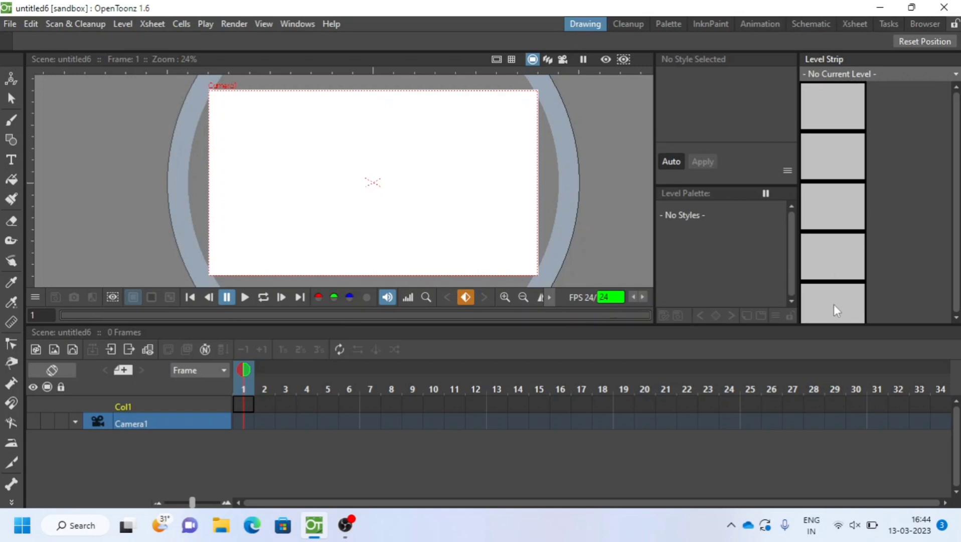
# Create a new vector level named Body Level in the first column
pyautogui.click(146, 407)
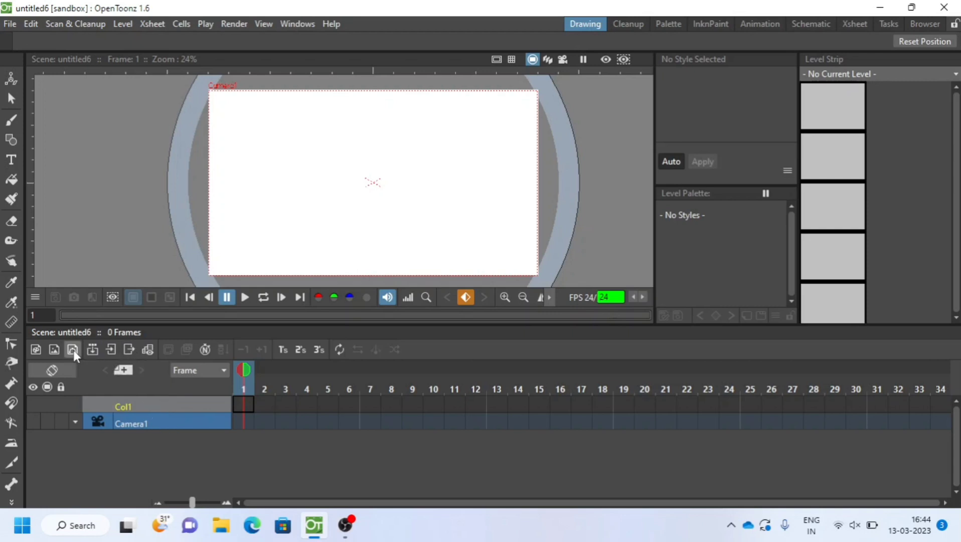
pyautogui.click(73, 349)
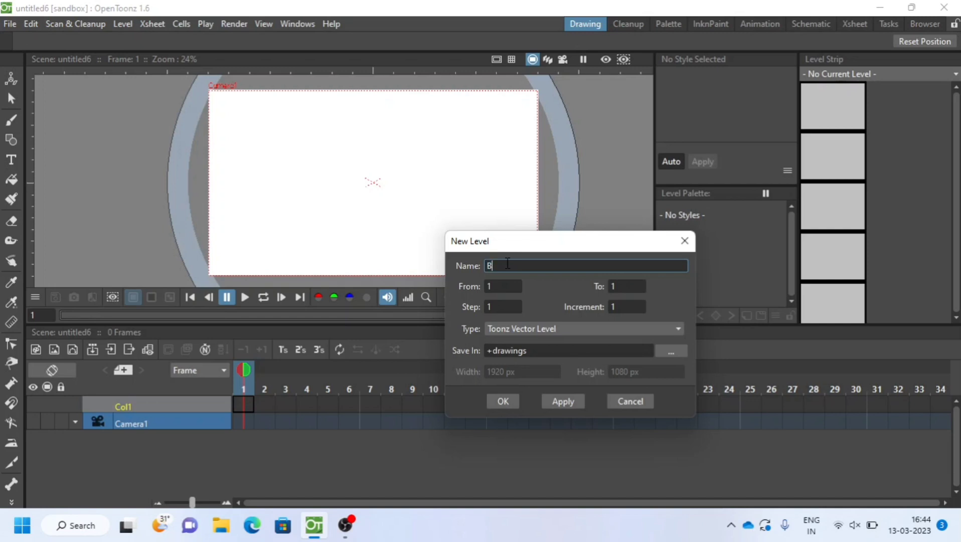
pyautogui.write('ody Le')
pyautogui.press('BackSpace')
pyautogui.press('BackSpace')
pyautogui.press('BackSpace')
pyautogui.write('ody Lev')
pyautogui.write('el')
pyautogui.click(504, 401)
# Rename the first column to Body
pyautogui.doubleClick(124, 406)
pyautogui.write('Body')
pyautogui.press('Return')
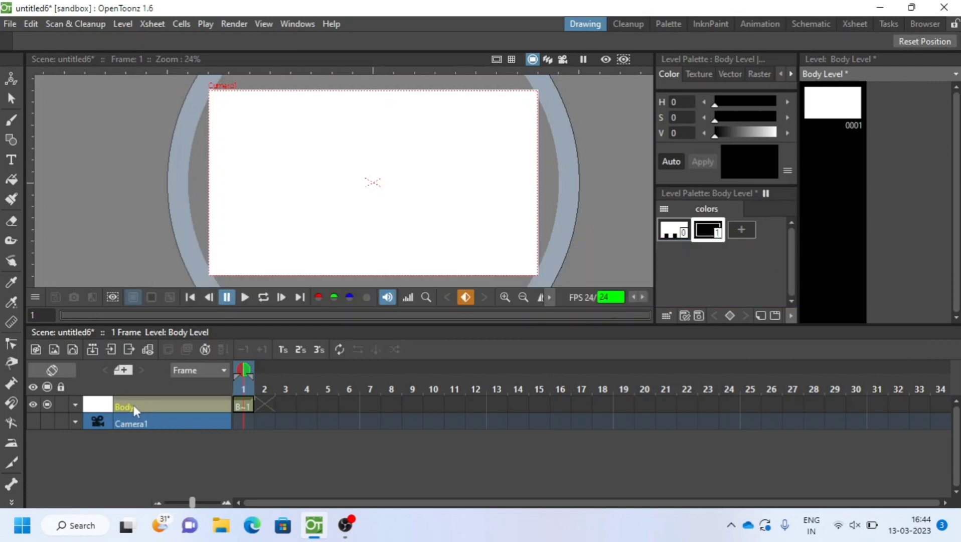
# Draw a circle for the bat body with the Geometric tool set to Circle
pyautogui.click(13, 137)
pyautogui.click(278, 41)
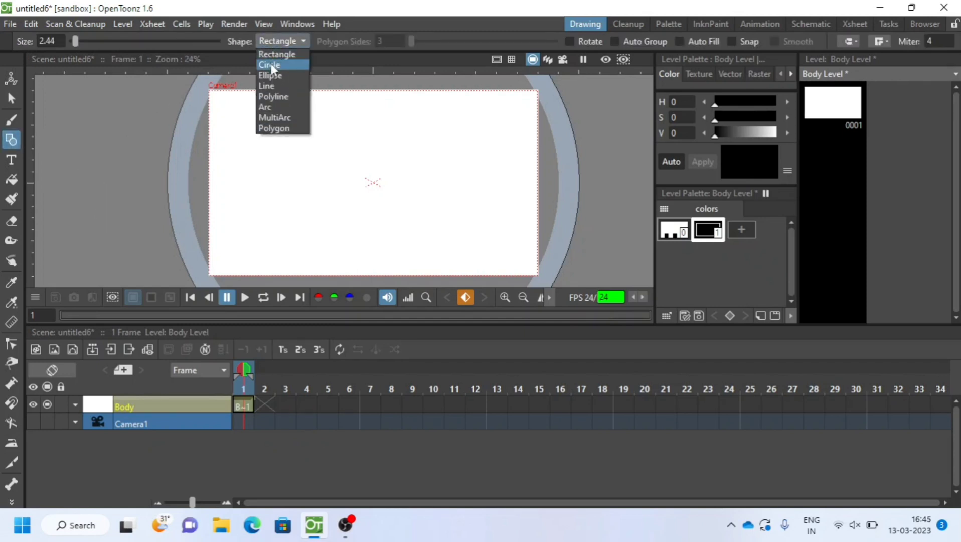
pyautogui.click(272, 66)
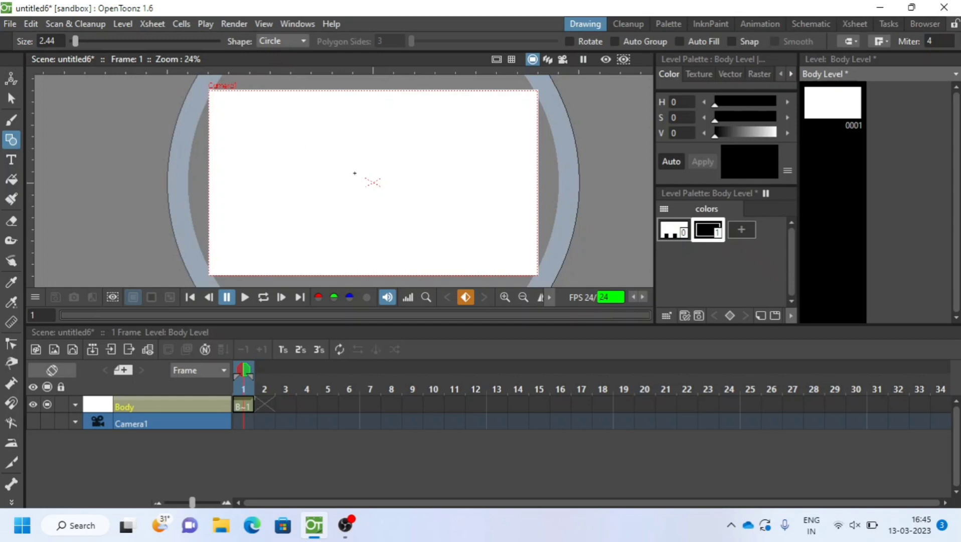
pyautogui.moveTo(357, 176); pyautogui.dragTo(376, 190)
# Add a dark red palette style and fill the body circle with it
pyautogui.click(741, 229)
pyautogui.doubleClick(744, 232)
pyautogui.moveTo(556, 158); pyautogui.dragTo(577, 206)
pyautogui.click(11, 180)
pyautogui.click(351, 174)
pyautogui.moveTo(577, 207)
pyautogui.mouseDown()
pyautogui.moveTo(569, 190)
pyautogui.moveTo(593, 202)
pyautogui.mouseUp()
pyautogui.click(589, 51)
# Select the circle and move it toward the canvas centre
pyautogui.press('s')
pyautogui.click(384, 181)
pyautogui.moveTo(383, 180); pyautogui.dragTo(413, 189)
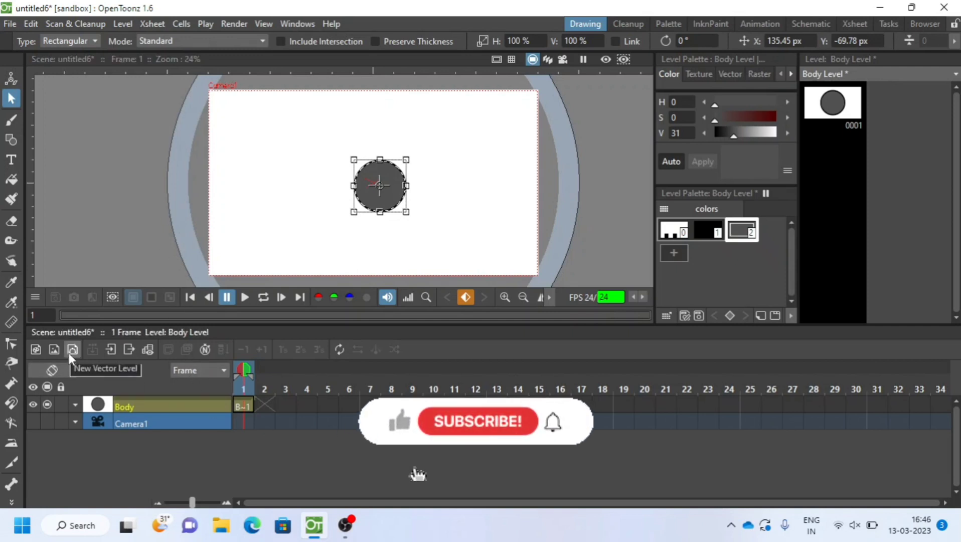
# Create a new vector level named Left Wing Level and hide the body circle
pyautogui.click(72, 350)
pyautogui.write('A')
pyautogui.press('BackSpace')
pyautogui.write('Le')
pyautogui.write('ft')
pyautogui.write(' Wing ')
pyautogui.write('L')
pyautogui.write('evel')
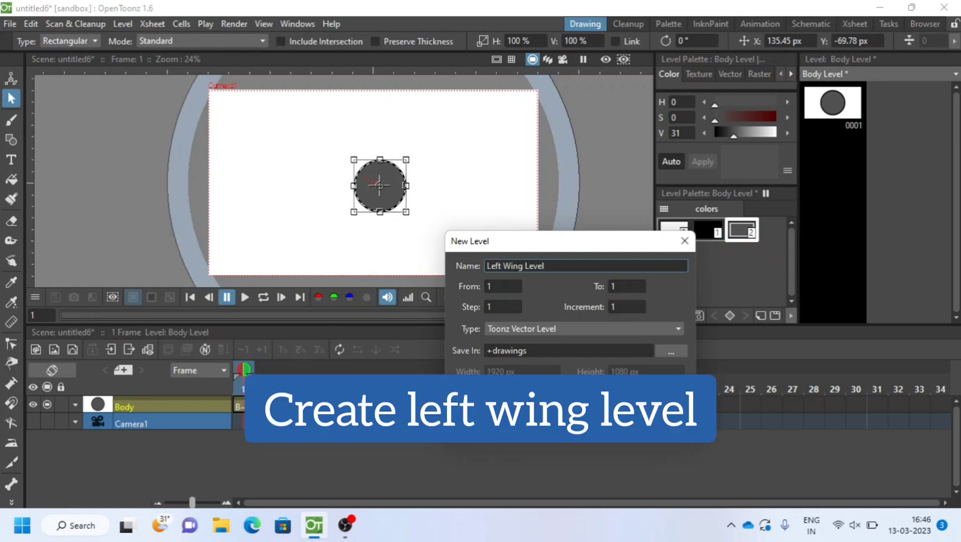
pyautogui.press('Return')
pyautogui.click(46, 422)
pyautogui.click(141, 406)
# Draw a closed polyline wing shape with the Geometric tool
pyautogui.click(11, 139)
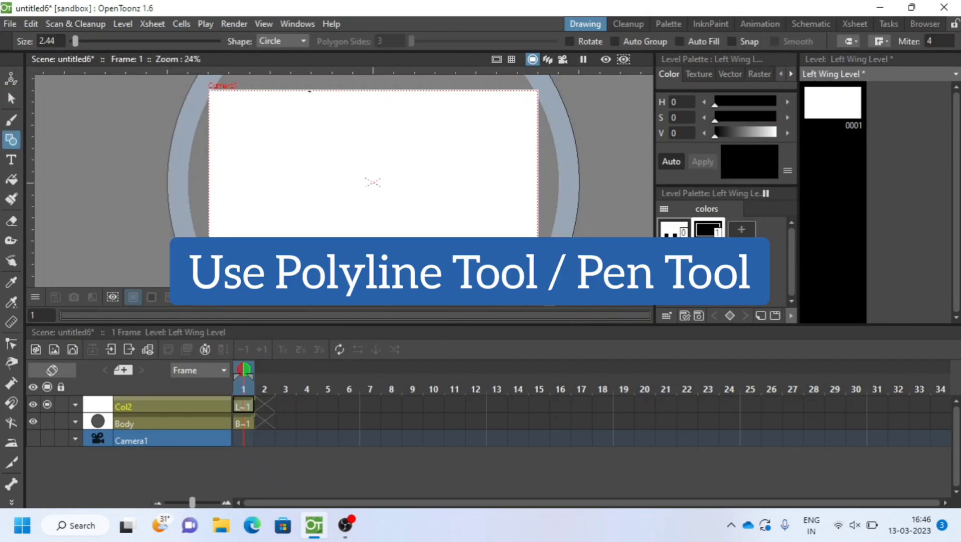
pyautogui.click(281, 41)
pyautogui.click(278, 94)
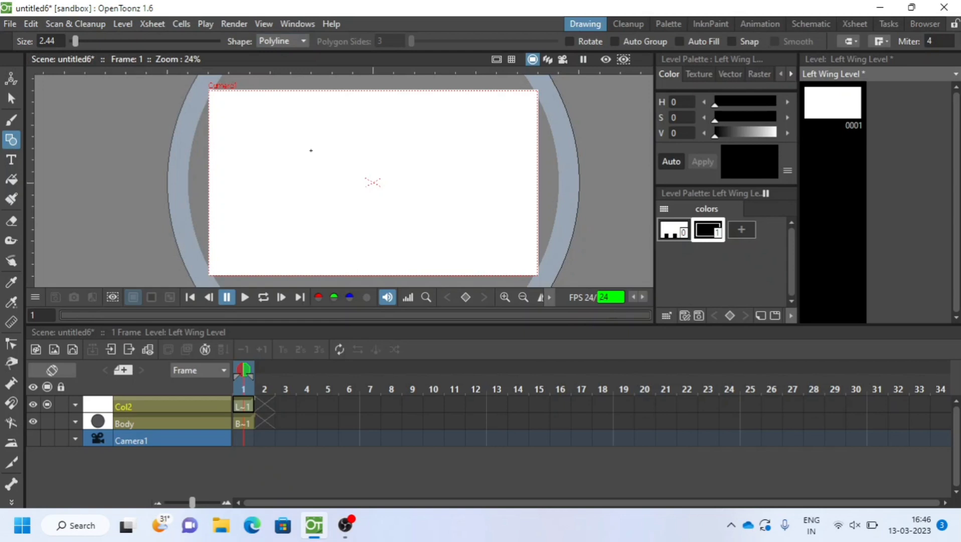
pyautogui.click(373, 182)
pyautogui.click(341, 159)
pyautogui.click(316, 172)
pyautogui.click(293, 162)
pyautogui.click(267, 199)
pyautogui.click(344, 183)
pyautogui.doubleClick(376, 182)
# Add a grey palette style, fill the wing with it and select the whole wing
pyautogui.click(741, 230)
pyautogui.moveTo(715, 133); pyautogui.dragTo(724, 133)
pyautogui.click(11, 179)
pyautogui.click(308, 188)
pyautogui.moveTo(726, 133); pyautogui.dragTo(735, 133)
pyautogui.click(10, 98)
pyautogui.moveTo(420, 135); pyautogui.dragTo(255, 225)
# Copy the wing, create Right Wing Level in a third column and paste the wing there
pyautogui.hotkey('ctrl', 'c')
pyautogui.click(122, 370)
pyautogui.write('Level')
pyautogui.press('Return')
pyautogui.click(163, 409)
pyautogui.click(33, 422)
pyautogui.hotkey('ctrl', 'v')
# Mirror the right wing by setting the Animate tool's horizontal scale to -100%
pyautogui.click(11, 79)
pyautogui.click(105, 40)
pyautogui.click(98, 92)
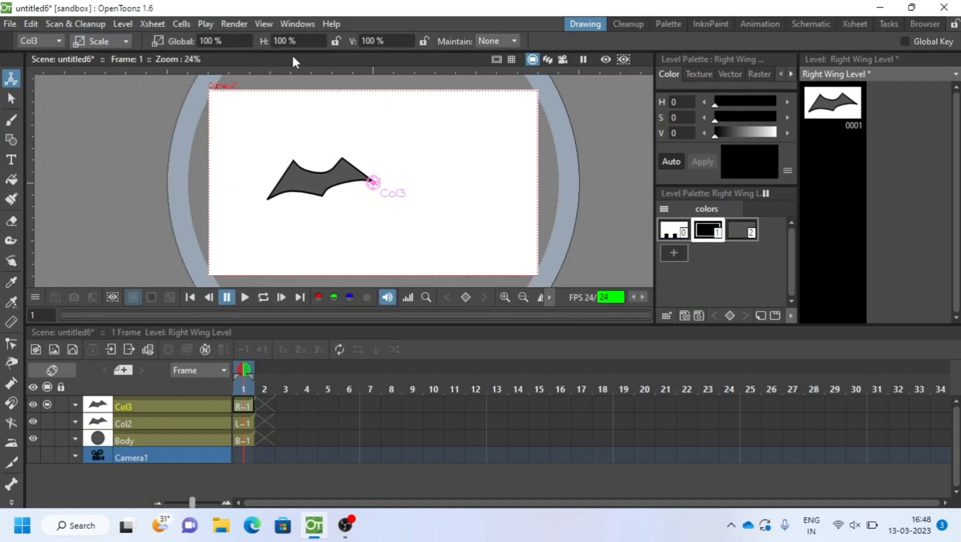
pyautogui.doubleClick(285, 40)
pyautogui.write('-100')
pyautogui.press('Return')
# Show the hidden levels and rename the columns to Left Wing and Right Wing
pyautogui.click(11, 99)
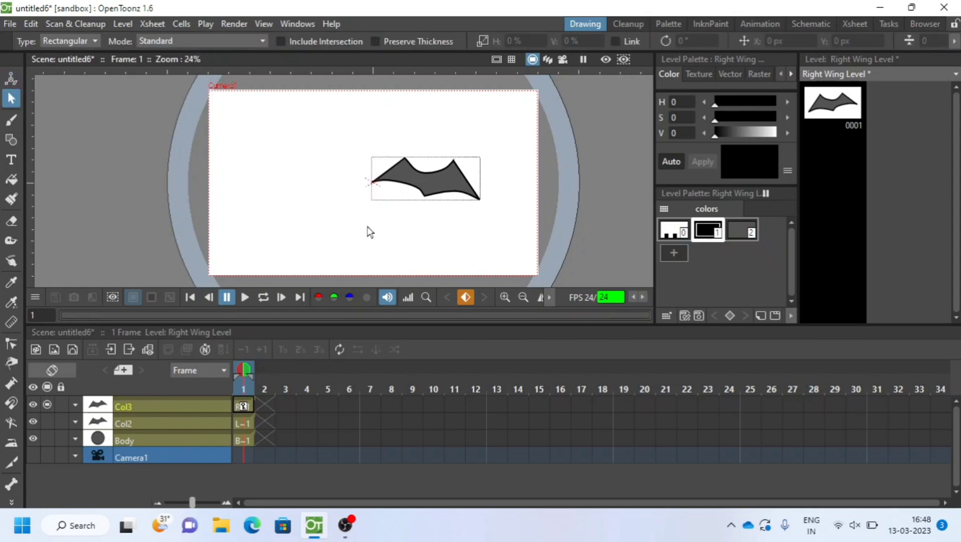
pyautogui.click(47, 421)
pyautogui.click(47, 439)
pyautogui.click(48, 421)
pyautogui.doubleClick(121, 423)
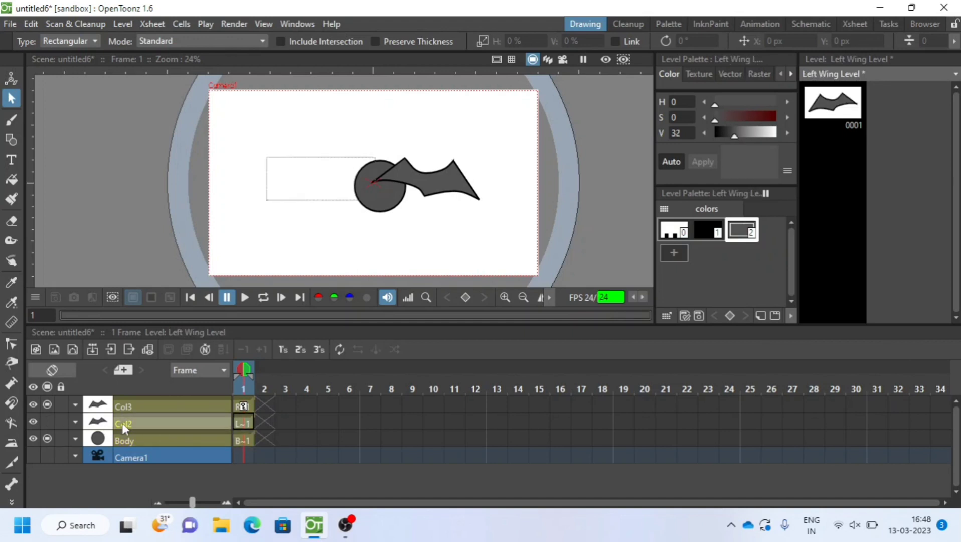
pyautogui.write('Left Wing')
pyautogui.press('Return')
pyautogui.doubleClick(123, 405)
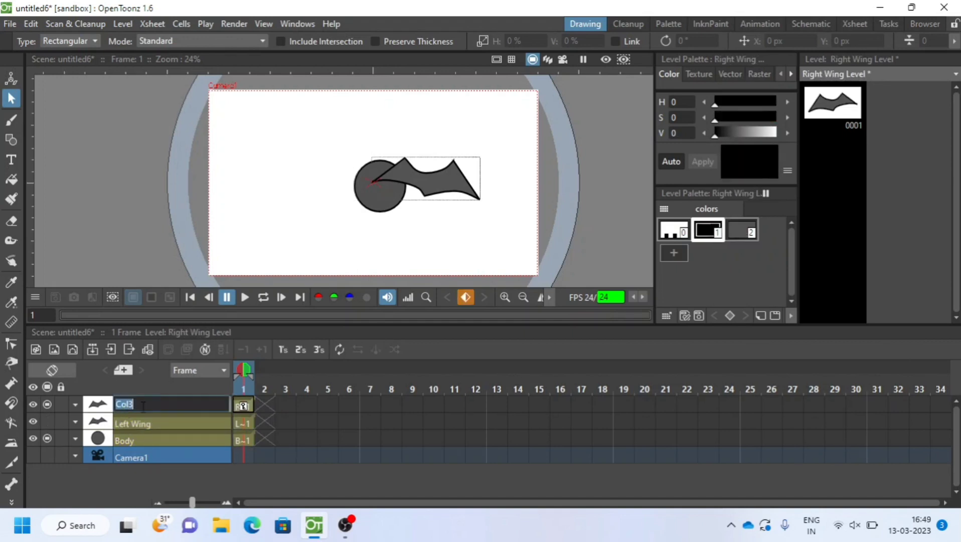
pyautogui.write('Right Wing')
pyautogui.press('Return')
# Drag the left and right wings so they flank the body circle
pyautogui.click(159, 439)
pyautogui.click(137, 422)
pyautogui.click(46, 422)
pyautogui.click(347, 183)
pyautogui.moveTo(361, 182); pyautogui.dragTo(331, 182)
pyautogui.click(162, 406)
pyautogui.click(417, 191)
pyautogui.moveTo(416, 191); pyautogui.dragTo(448, 193)
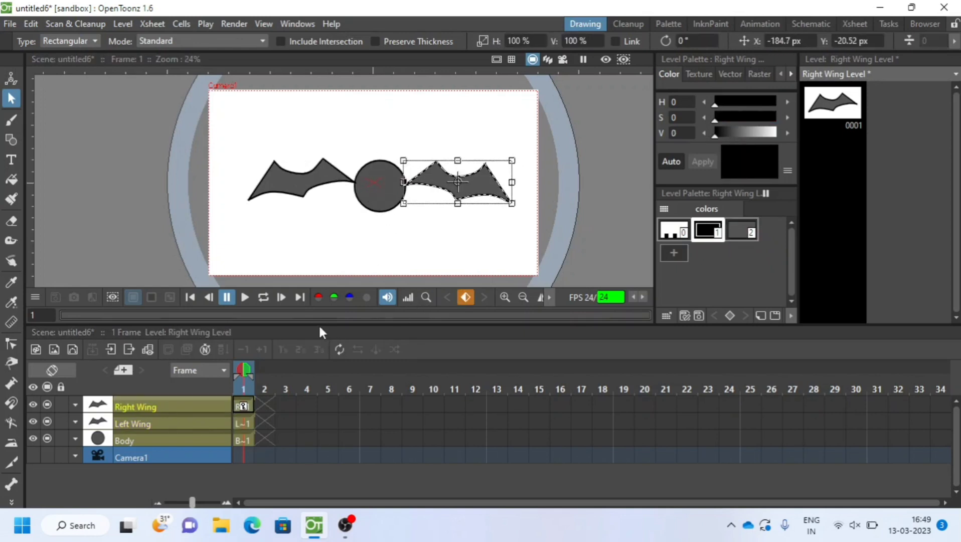
pyautogui.click(244, 439)
# Extend the exposure of all three columns across 24 frames
pyautogui.click(241, 406)
pyautogui.moveTo(255, 398); pyautogui.dragTo(747, 405)
pyautogui.click(249, 424)
pyautogui.moveTo(256, 437); pyautogui.dragTo(753, 436)
# Reposition each wing's pivot centre with the Animate tool in Center mode
pyautogui.click(136, 424)
pyautogui.click(11, 78)
pyautogui.click(99, 41)
pyautogui.click(96, 119)
pyautogui.moveTo(373, 183); pyautogui.dragTo(355, 182)
pyautogui.click(146, 406)
pyautogui.moveTo(373, 183); pyautogui.dragTo(403, 184)
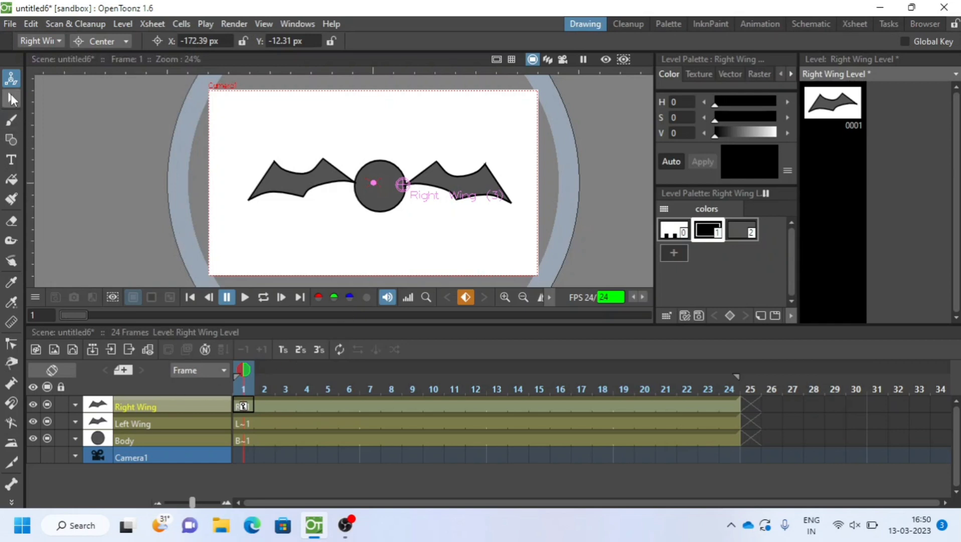
# Show the Stage Schematic and arrange the Left Wing and Right Wing nodes
pyautogui.click(11, 95)
pyautogui.click(297, 24)
pyautogui.click(316, 274)
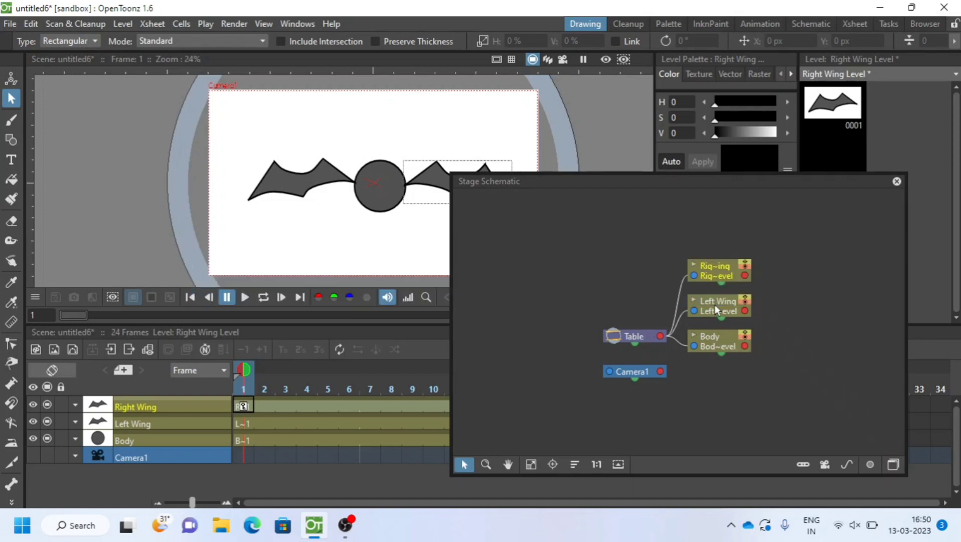
pyautogui.moveTo(717, 310); pyautogui.dragTo(820, 306)
pyautogui.moveTo(715, 269); pyautogui.dragTo(821, 374)
# Link Left Wing and Right Wing as children of the Body node
pyautogui.moveTo(747, 340); pyautogui.dragTo(798, 308)
pyautogui.moveTo(799, 384); pyautogui.dragTo(745, 346)
pyautogui.click(744, 372)
pyautogui.click(717, 336)
pyautogui.click(822, 298)
pyautogui.click(826, 375)
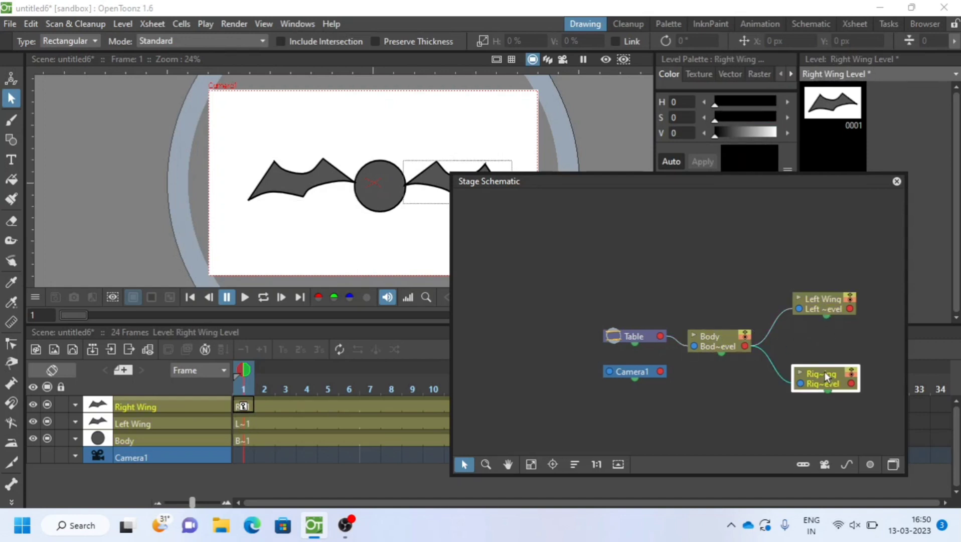